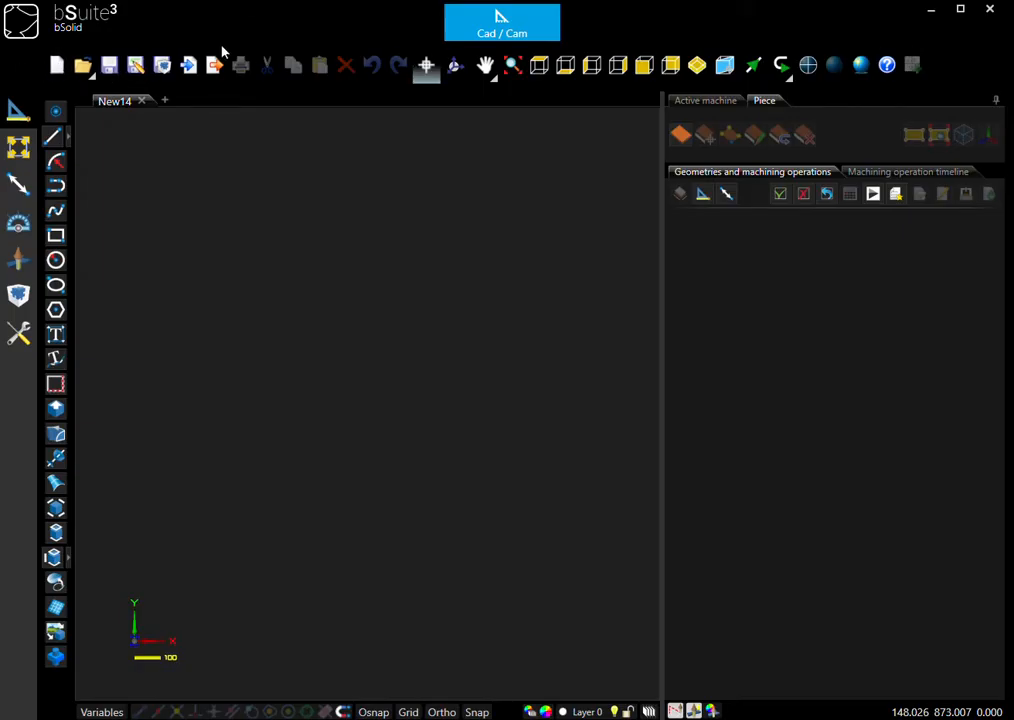
Look through the measuring and display tool sets, and show the machining operation timeline.
{"action": "left_click", "coordinate": [18, 184]}
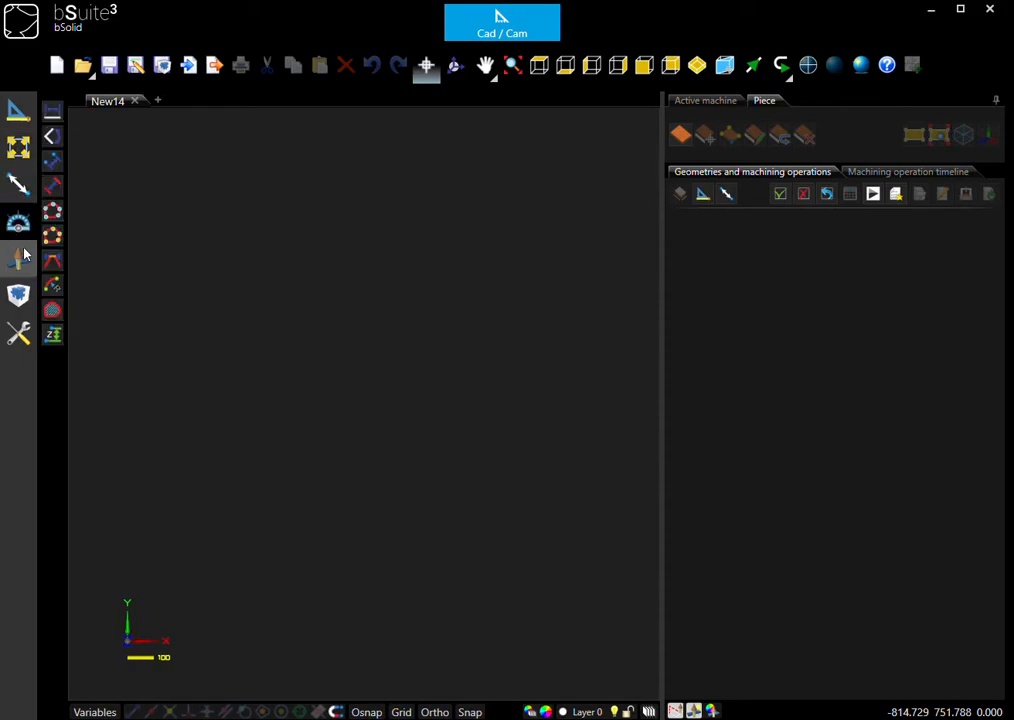
{"action": "left_click", "coordinate": [23, 326]}
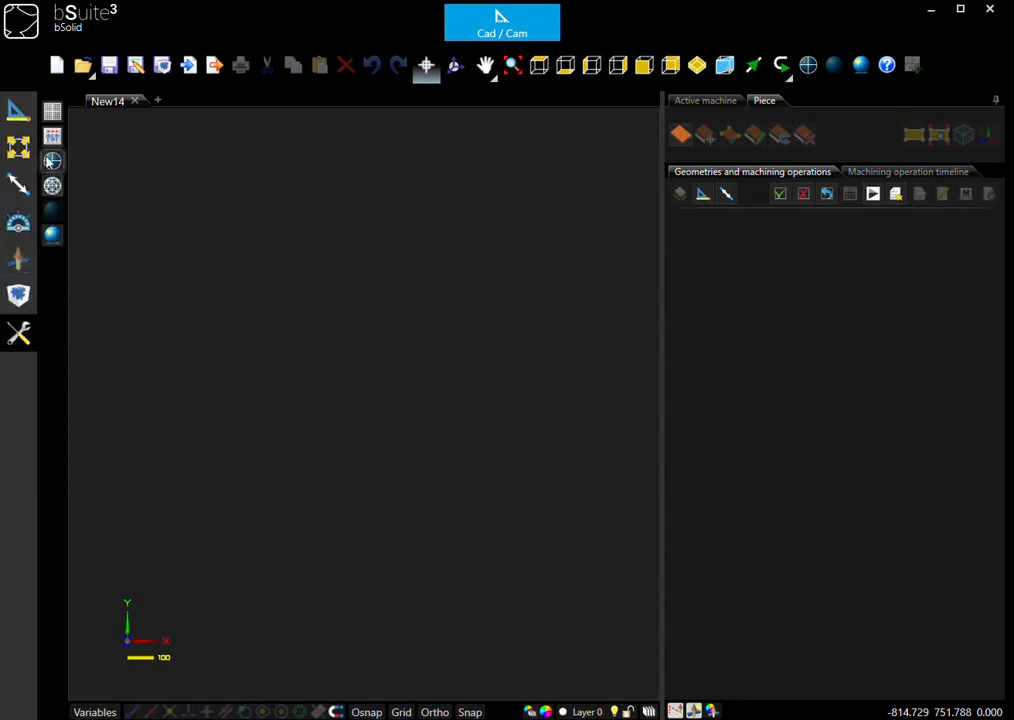
{"action": "left_click", "coordinate": [14, 113]}
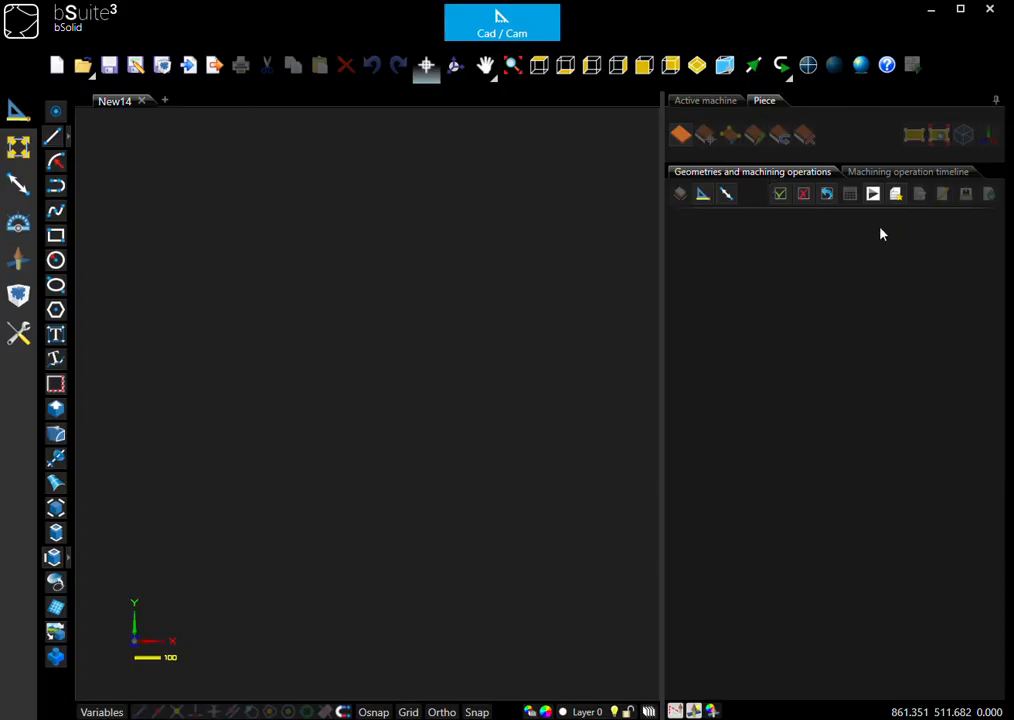
{"action": "left_click", "coordinate": [898, 174]}
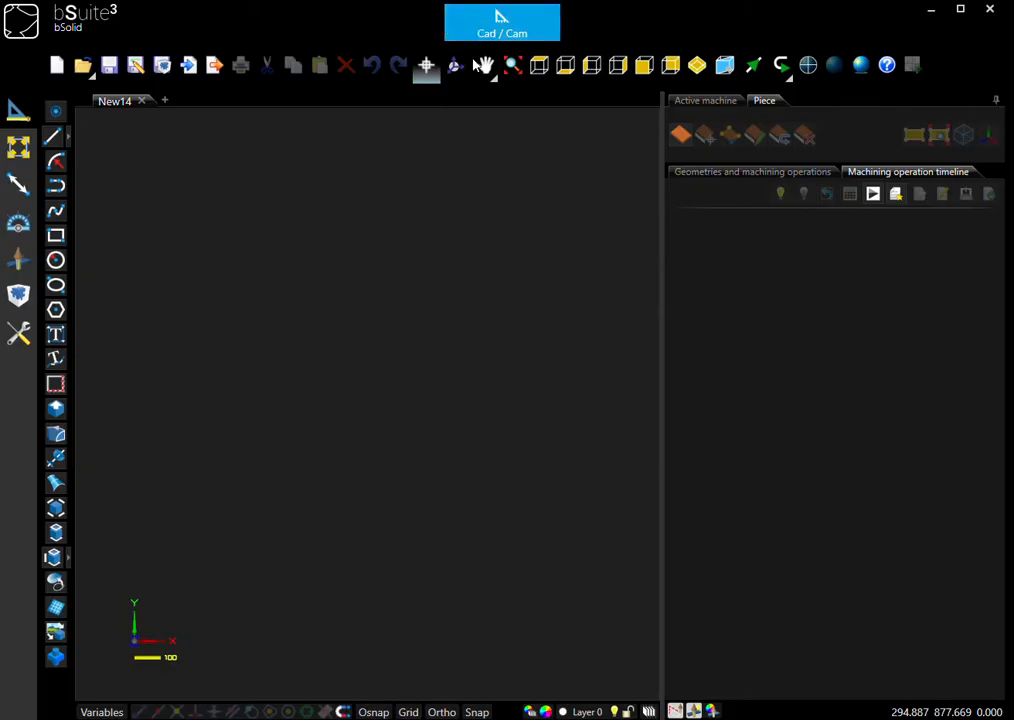
Review the other bSuite modules, covering the worklist database, the Cabinets nesting project's articles and the tool register.
{"action": "key", "text": "alt+Tab"}
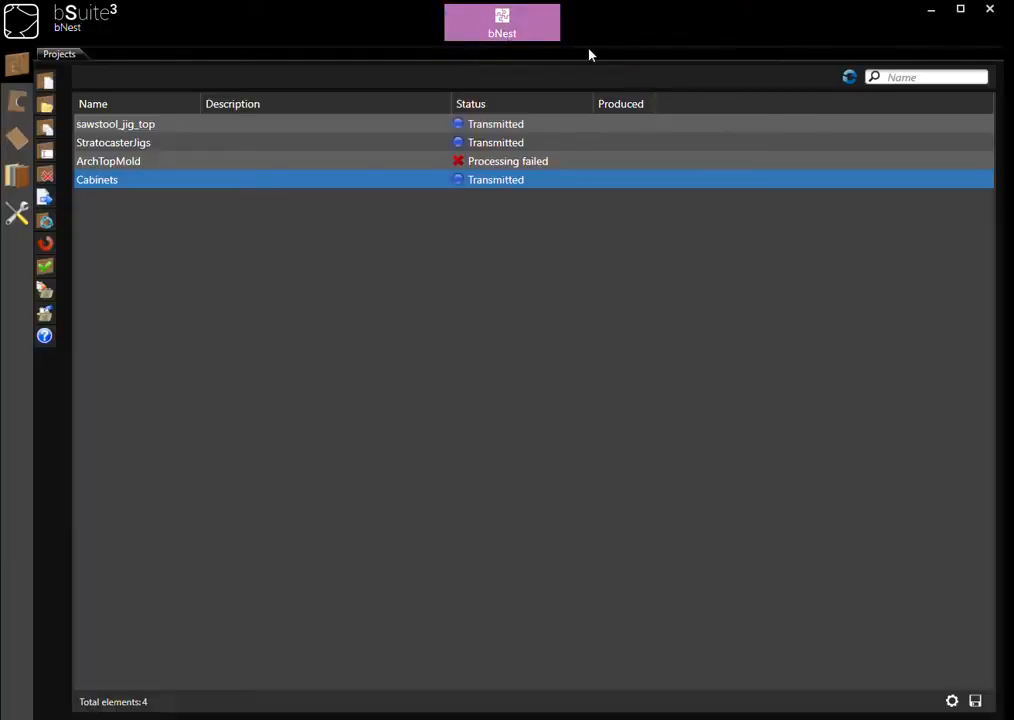
{"action": "key", "text": "alt+Tab"}
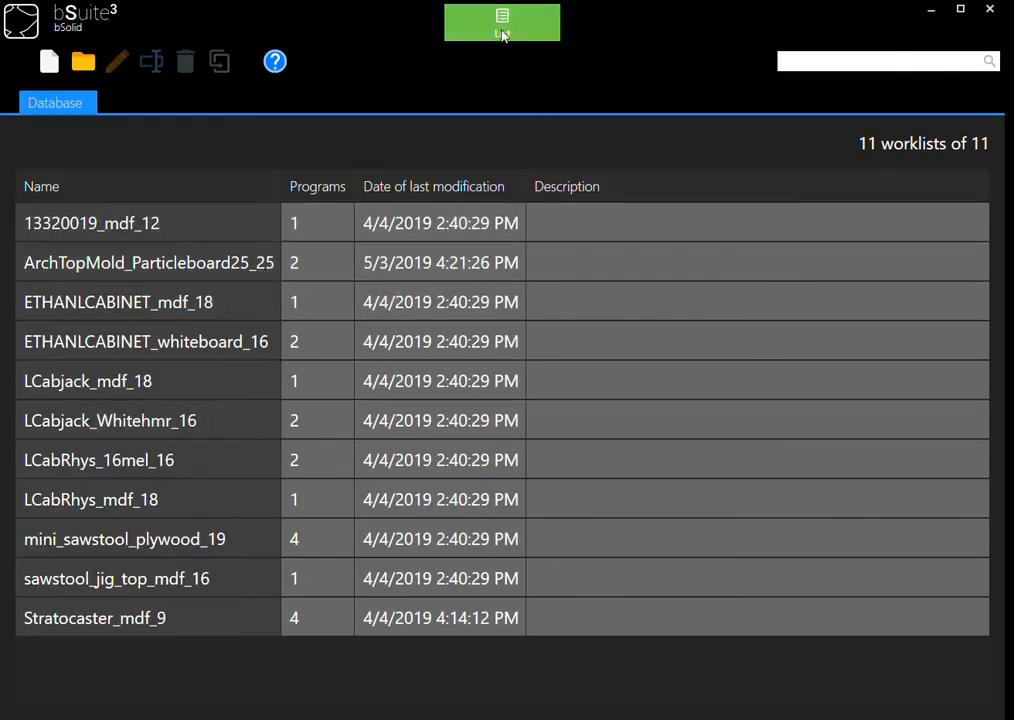
{"action": "key", "text": "alt+Tab"}
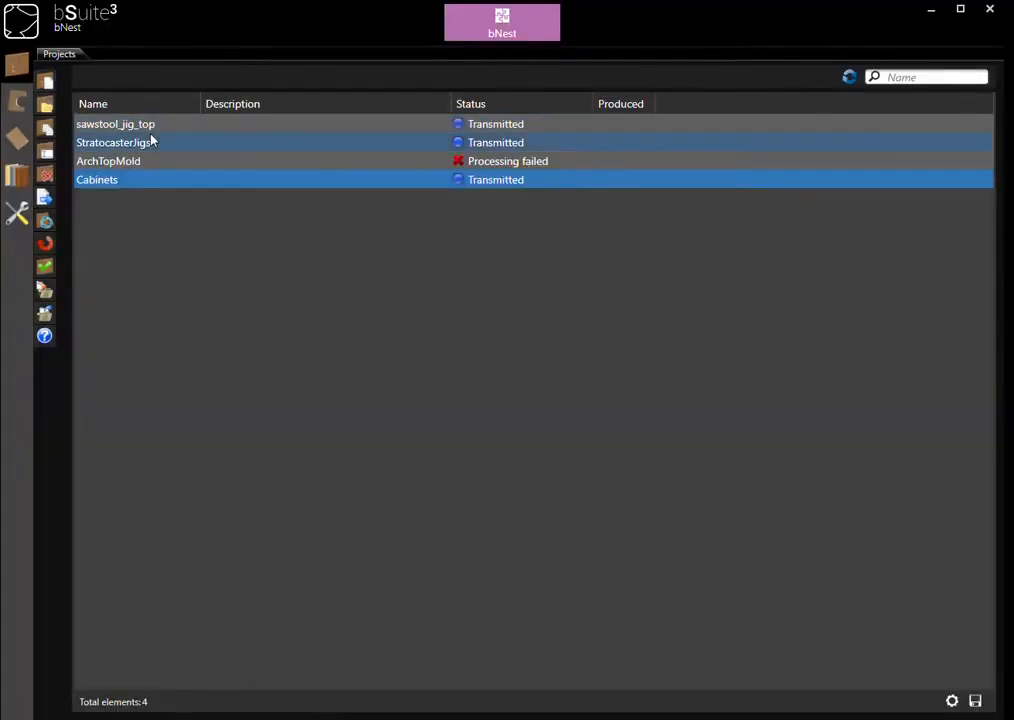
{"action": "double_click", "coordinate": [110, 180]}
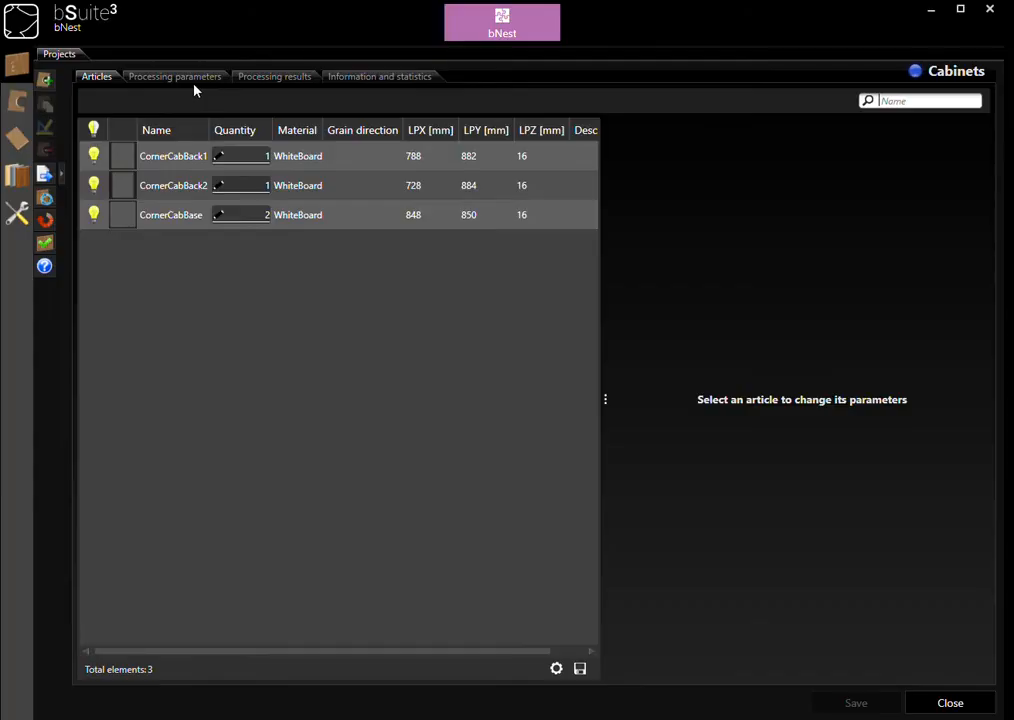
{"action": "key", "text": "alt+Tab"}
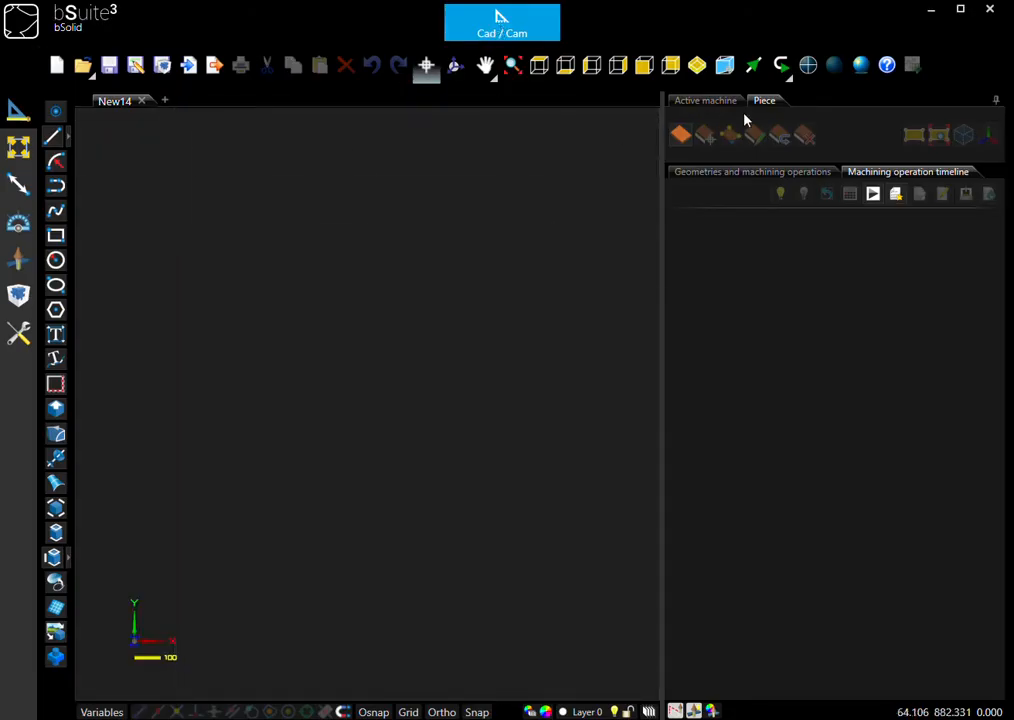
{"action": "key", "text": "ctrl+Tab"}
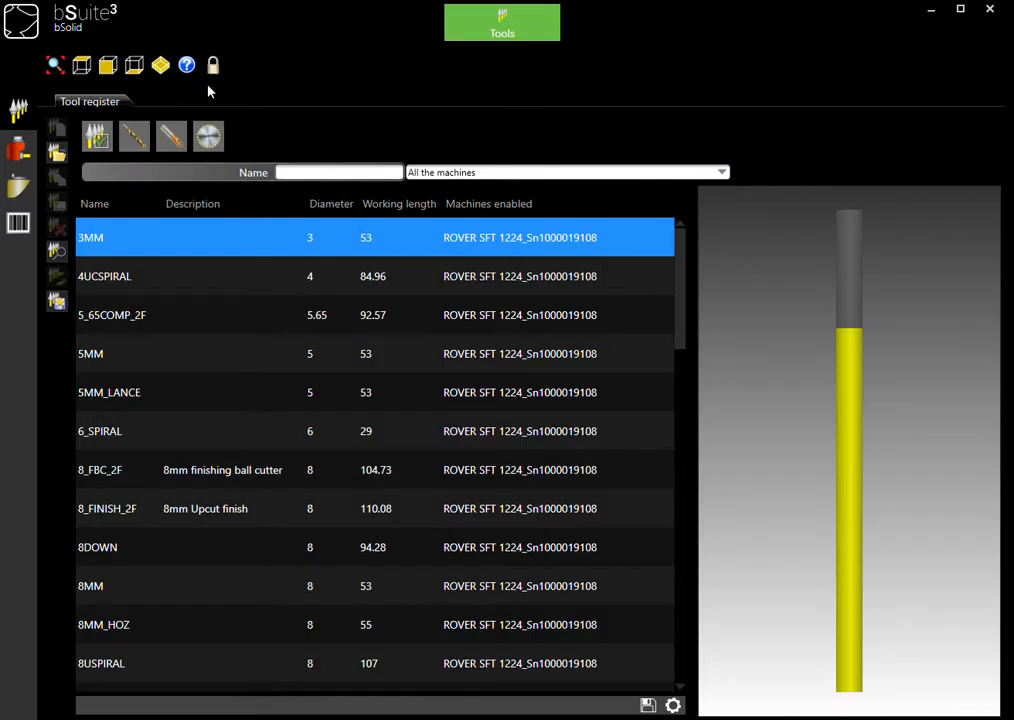
{"action": "key", "text": "ctrl+Tab"}
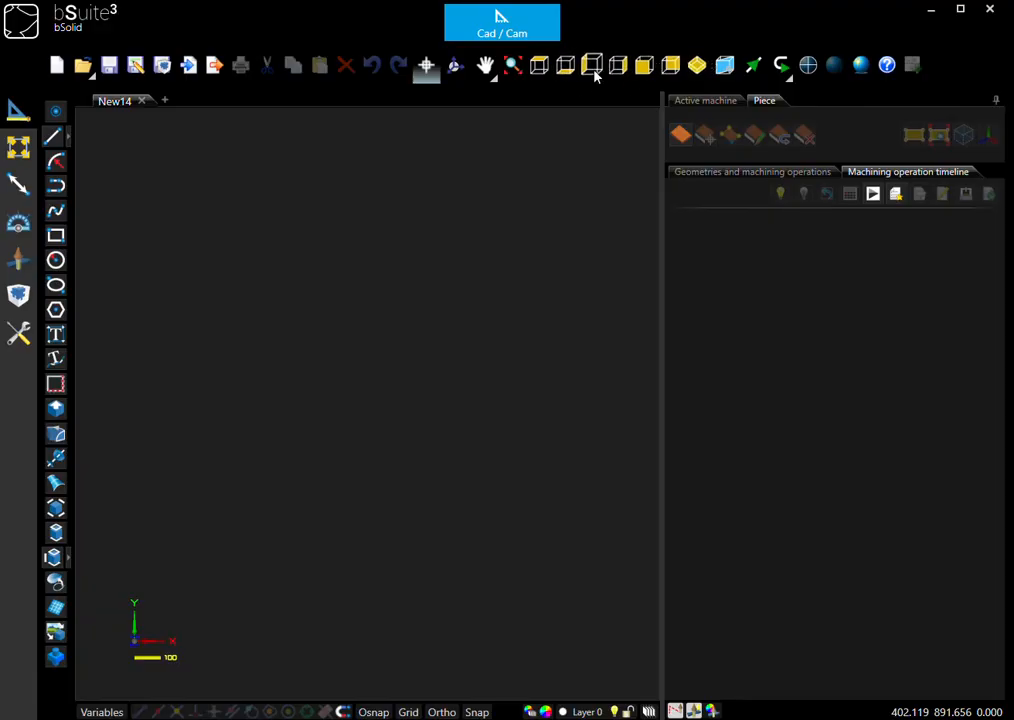
Try the isometric, front and top views of the empty drawing, finishing in the isometric view.
{"action": "left_click", "coordinate": [697, 66]}
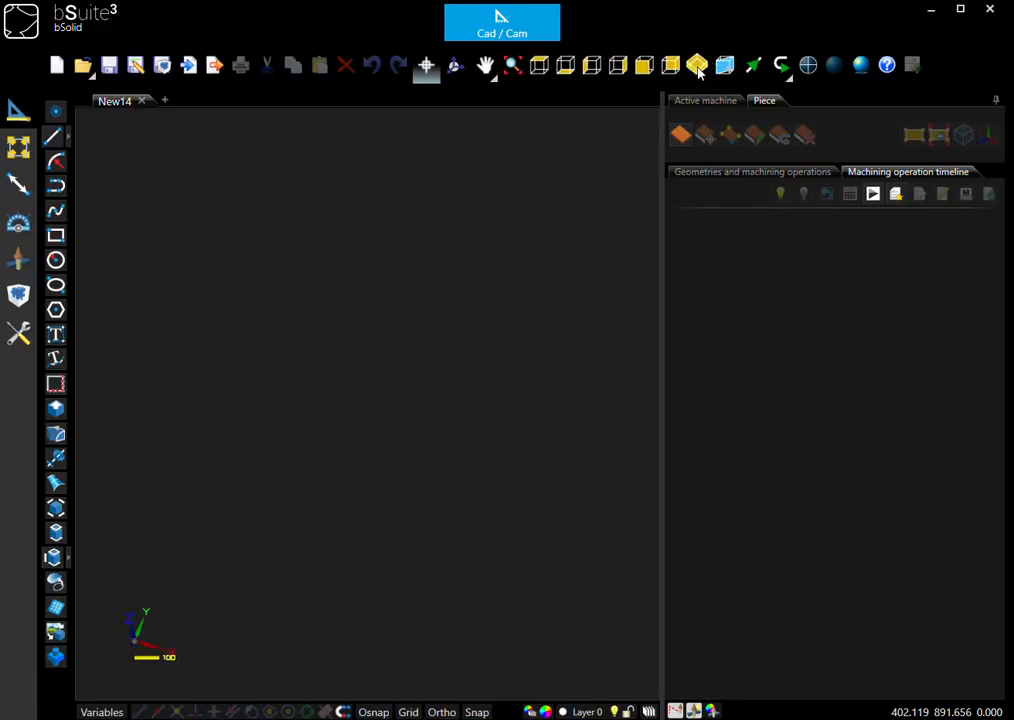
{"action": "left_click", "coordinate": [643, 66]}
{"action": "left_click", "coordinate": [544, 69]}
{"action": "left_click", "coordinate": [697, 70]}
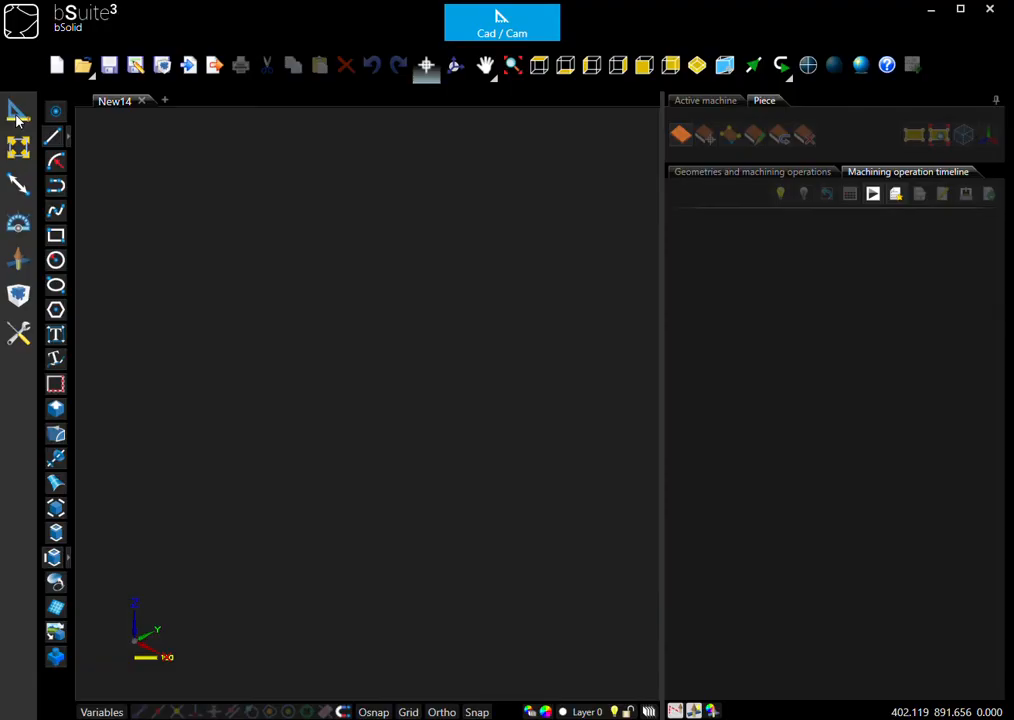
Draw two lines forming a V, with its corner near X -289, Y 134 and the second line ending near X -298, Y 812.
{"action": "left_click", "coordinate": [55, 135]}
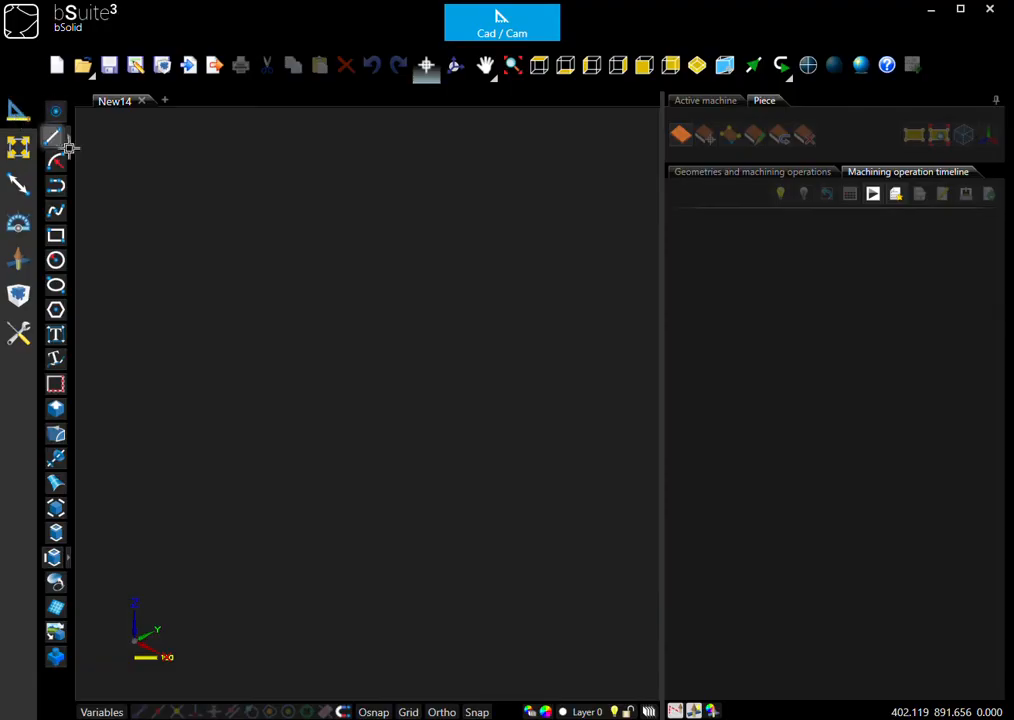
{"action": "left_click", "coordinate": [204, 262]}
{"action": "left_click", "coordinate": [339, 359]}
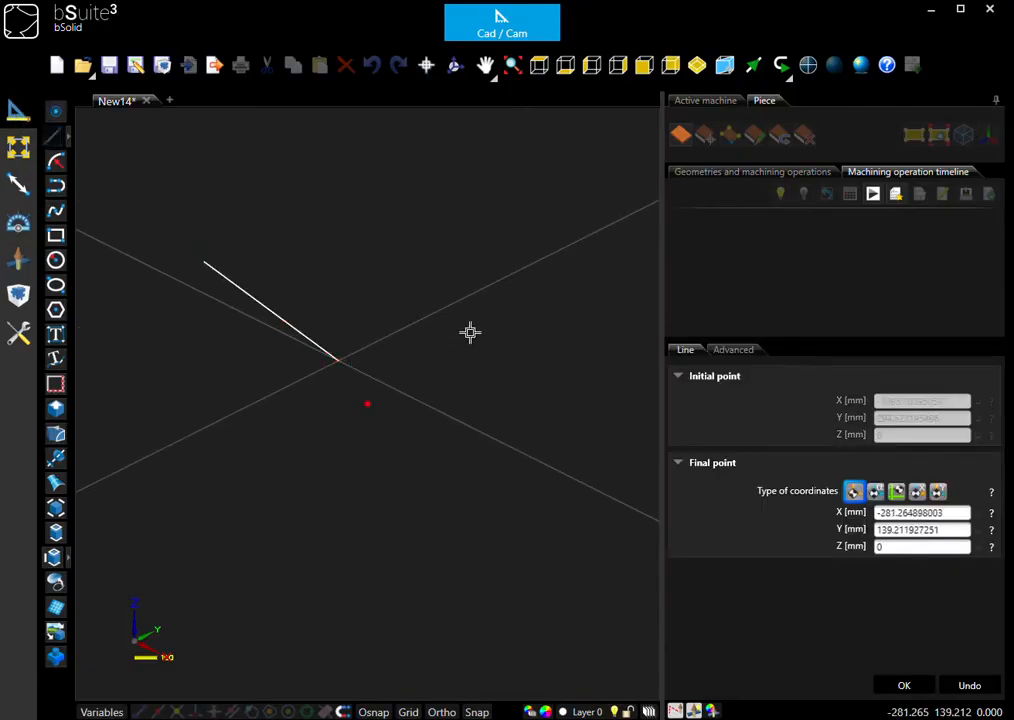
{"action": "left_click", "coordinate": [338, 361]}
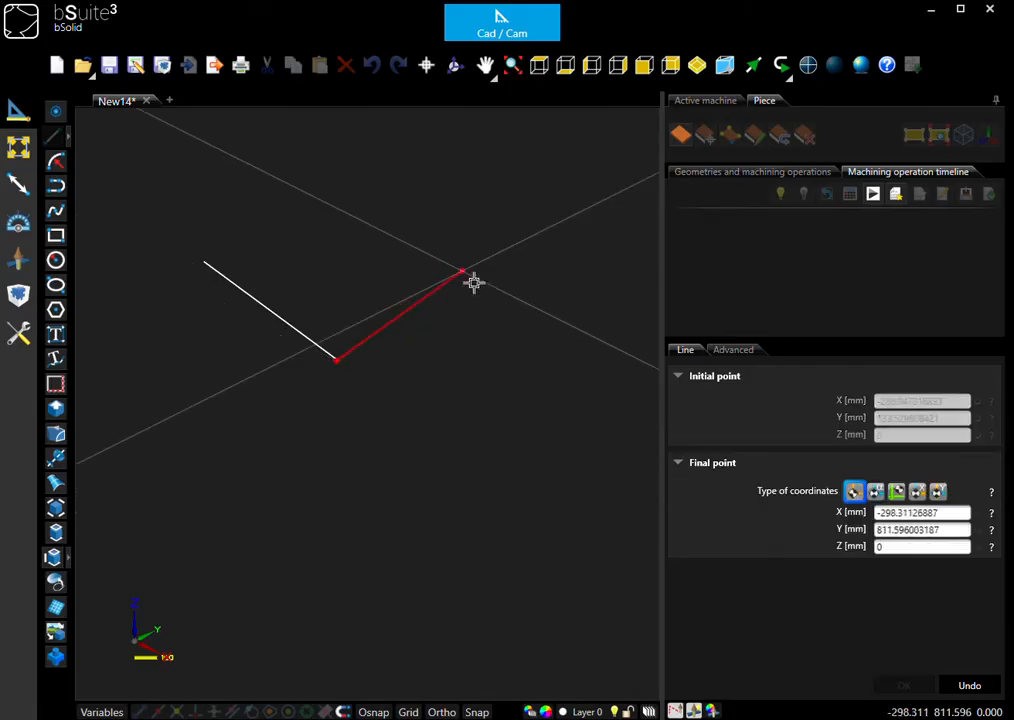
{"action": "left_click", "coordinate": [531, 303]}
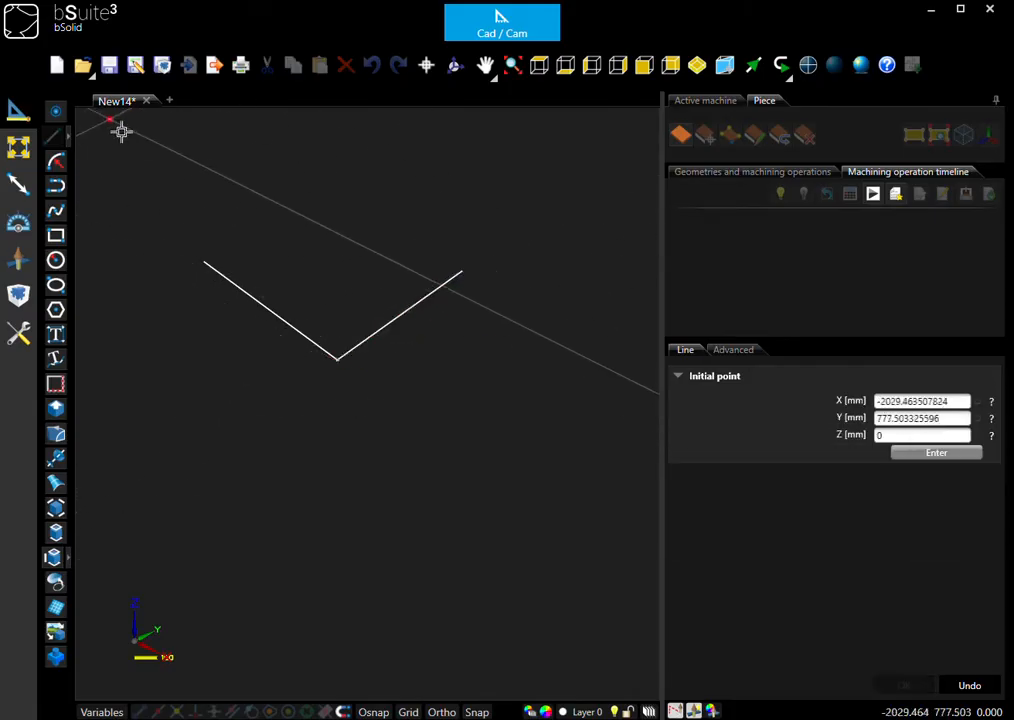
{"action": "left_click", "coordinate": [976, 683]}
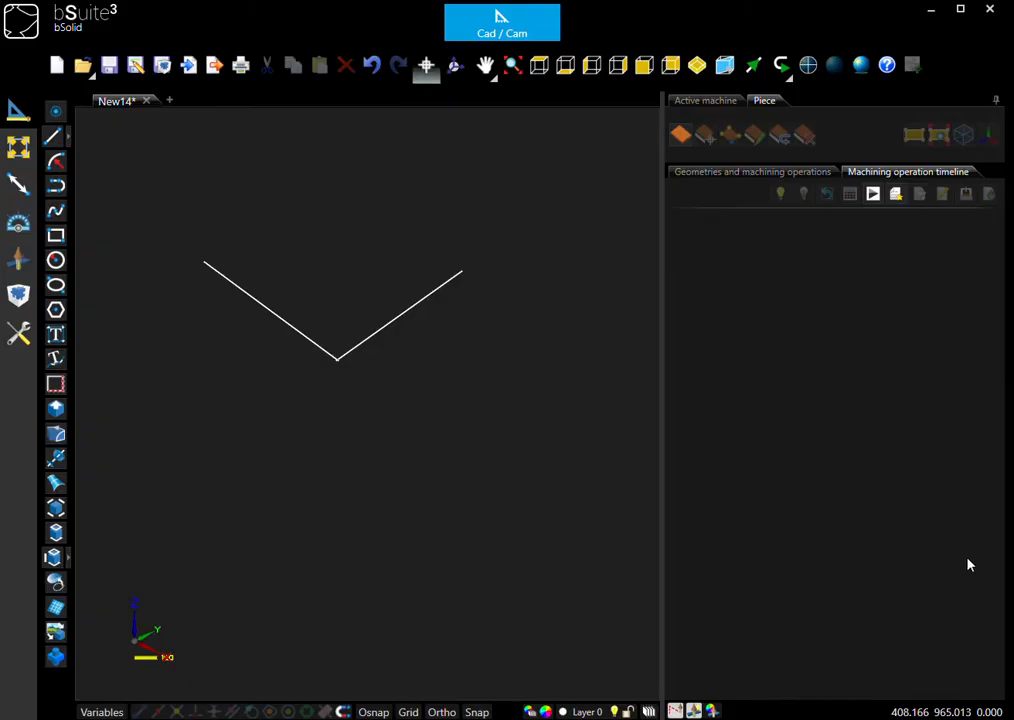
Examine the editing, measuring, machining and utility tool sets, and return to the drawing tools.
{"action": "left_click", "coordinate": [20, 148]}
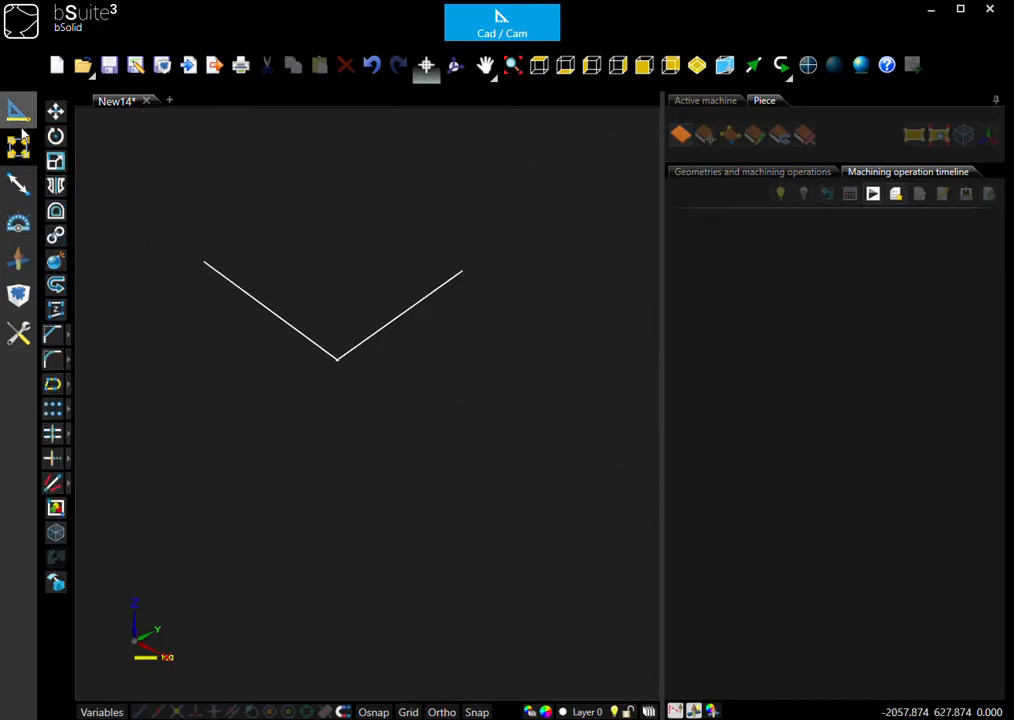
{"action": "left_click", "coordinate": [18, 110]}
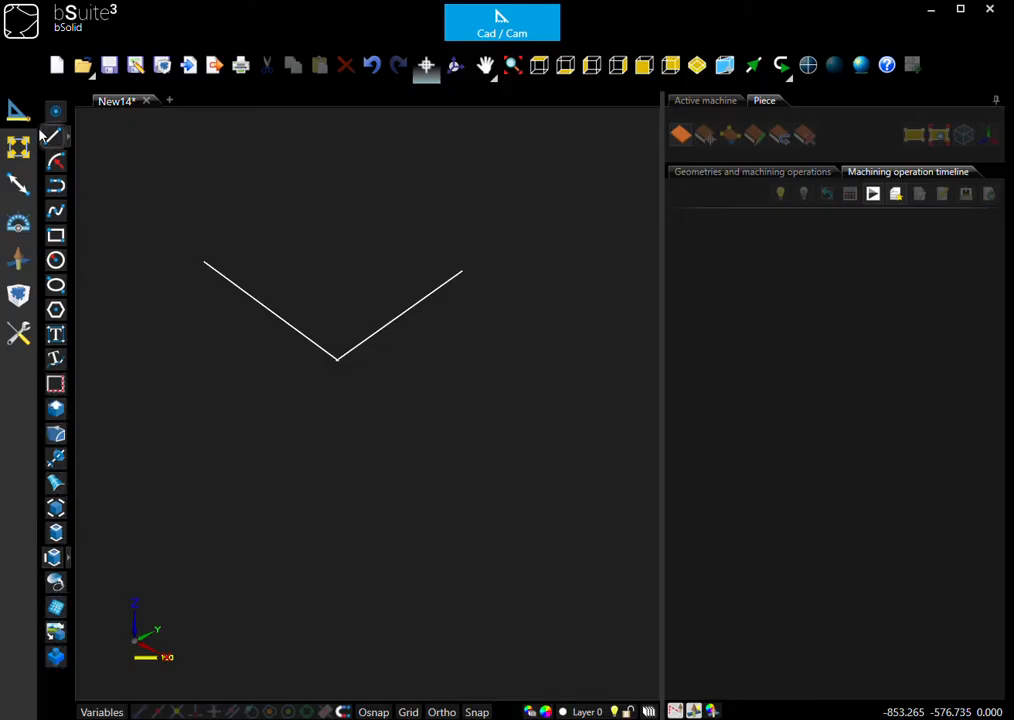
{"action": "left_click", "coordinate": [19, 148]}
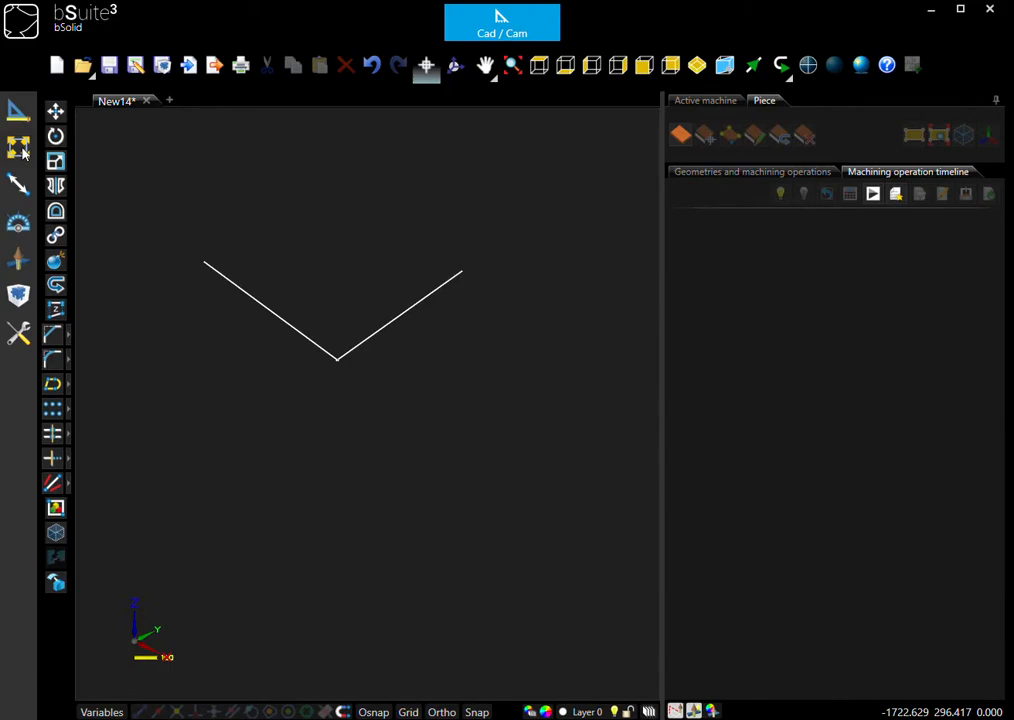
{"action": "left_click", "coordinate": [18, 224]}
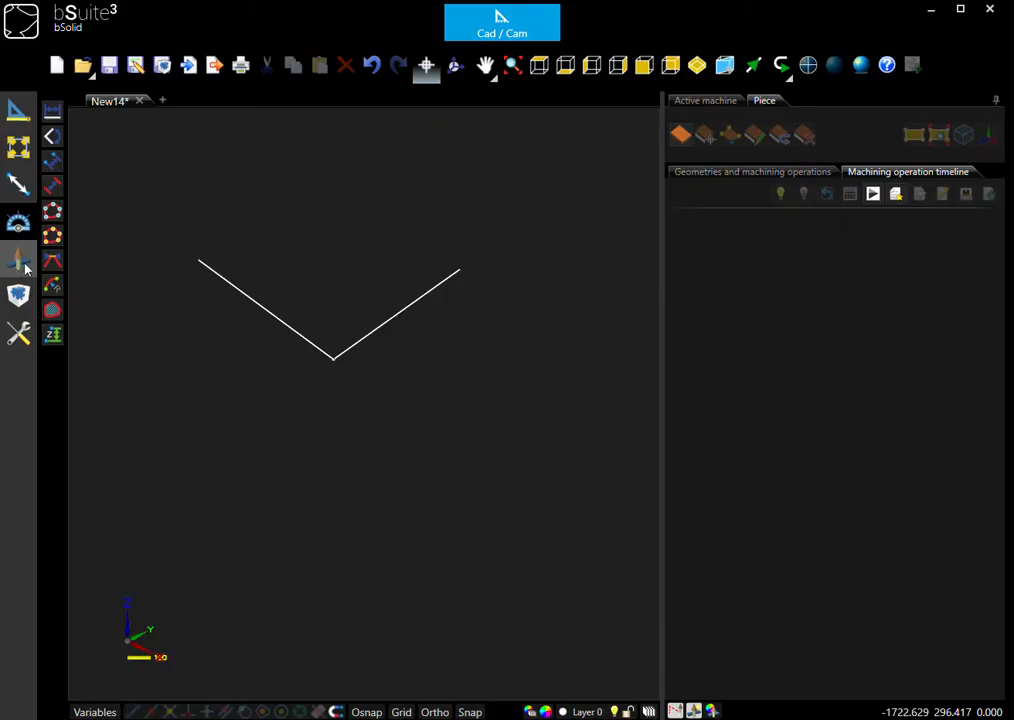
{"action": "left_click", "coordinate": [19, 261]}
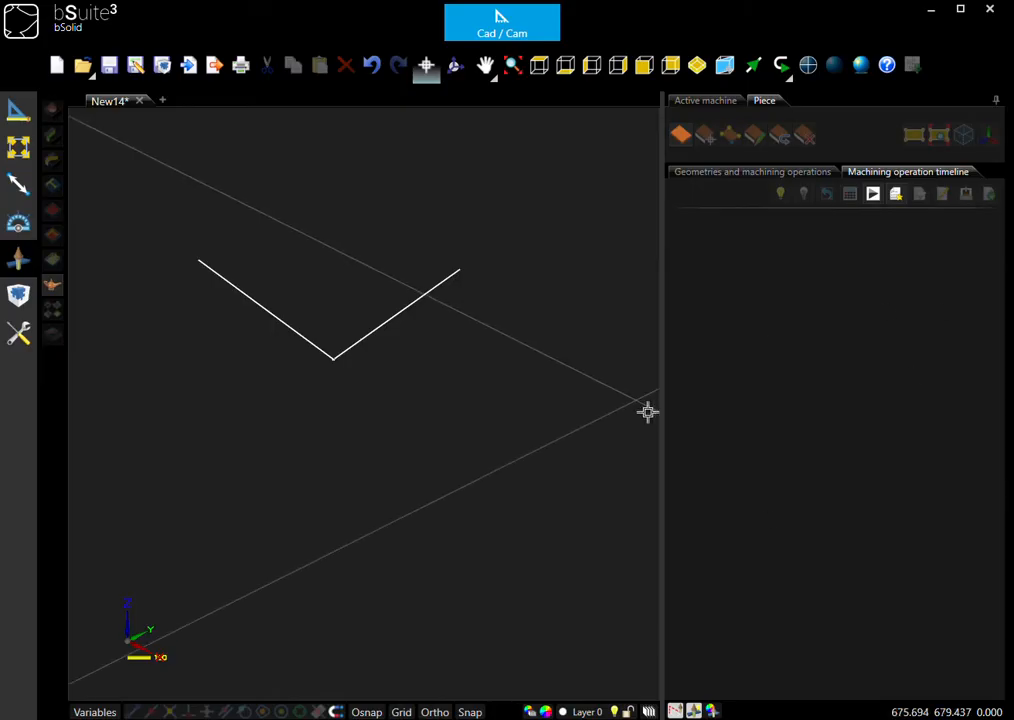
{"action": "left_click", "coordinate": [22, 302]}
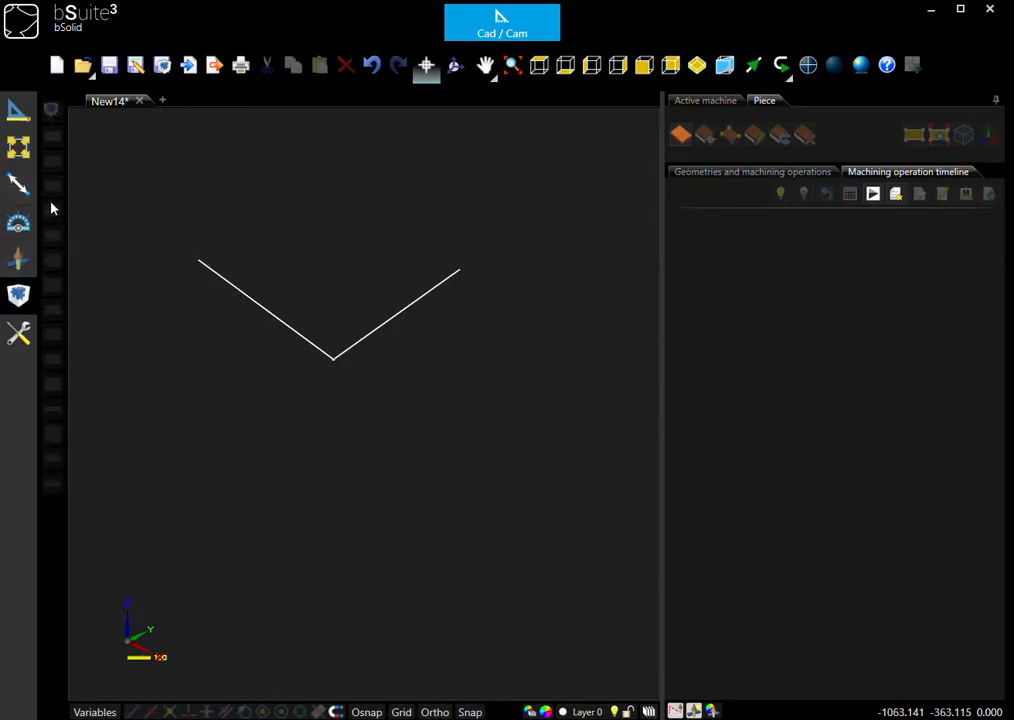
{"action": "left_click", "coordinate": [20, 333]}
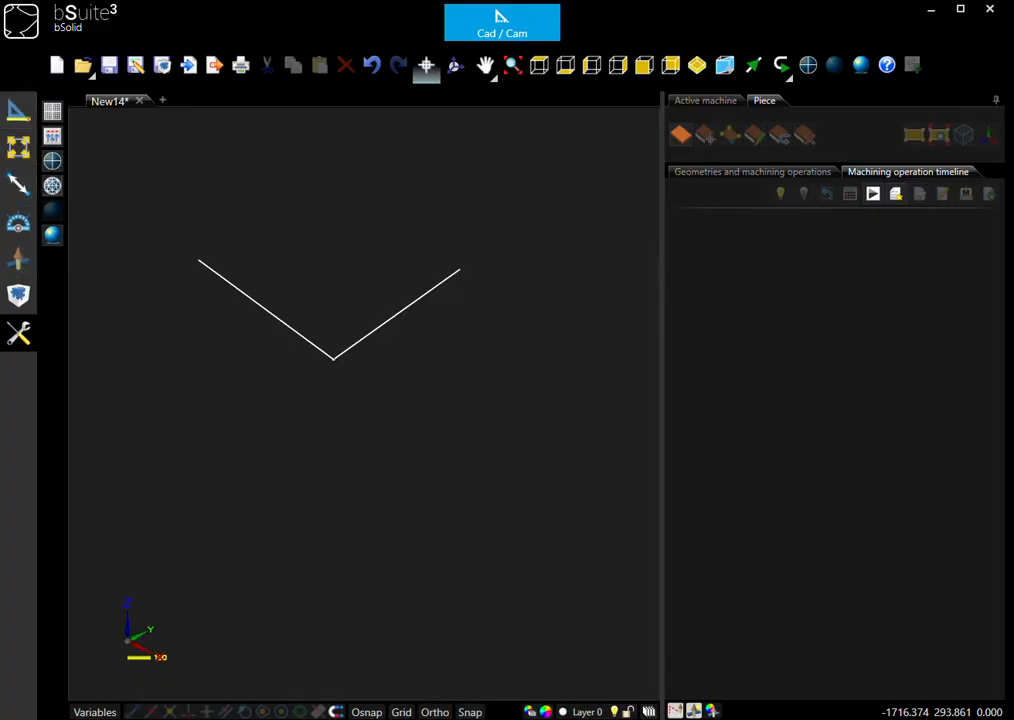
{"action": "left_click", "coordinate": [17, 110]}
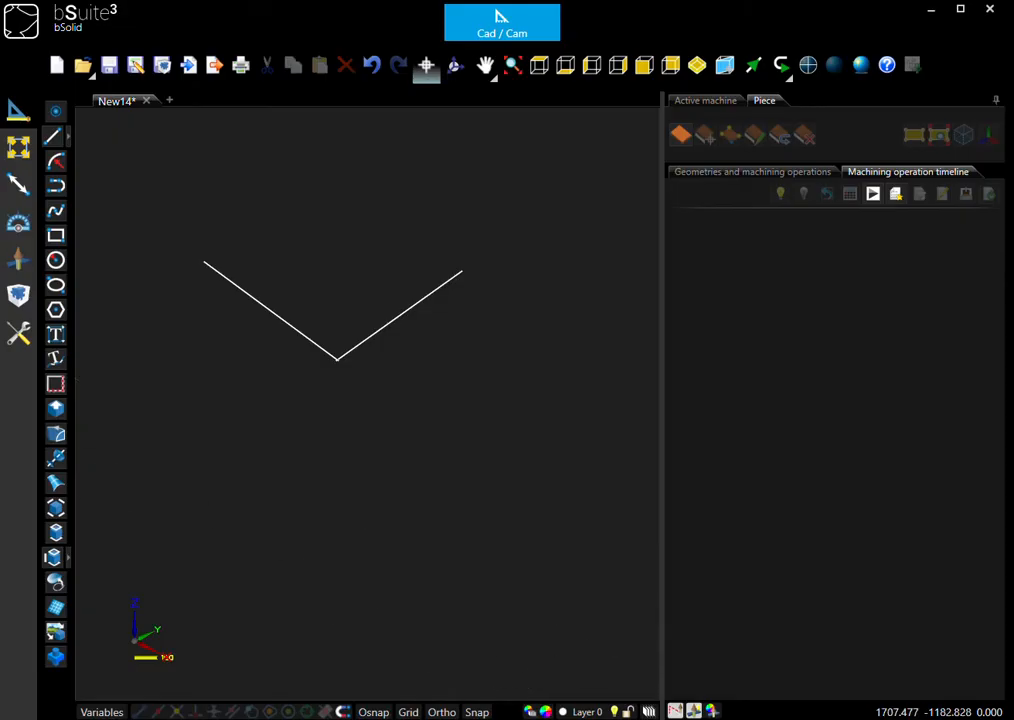
Add a document variable named VARIABLE with expression 0 in millimetres, and close the variables list.
{"action": "left_click", "coordinate": [101, 712]}
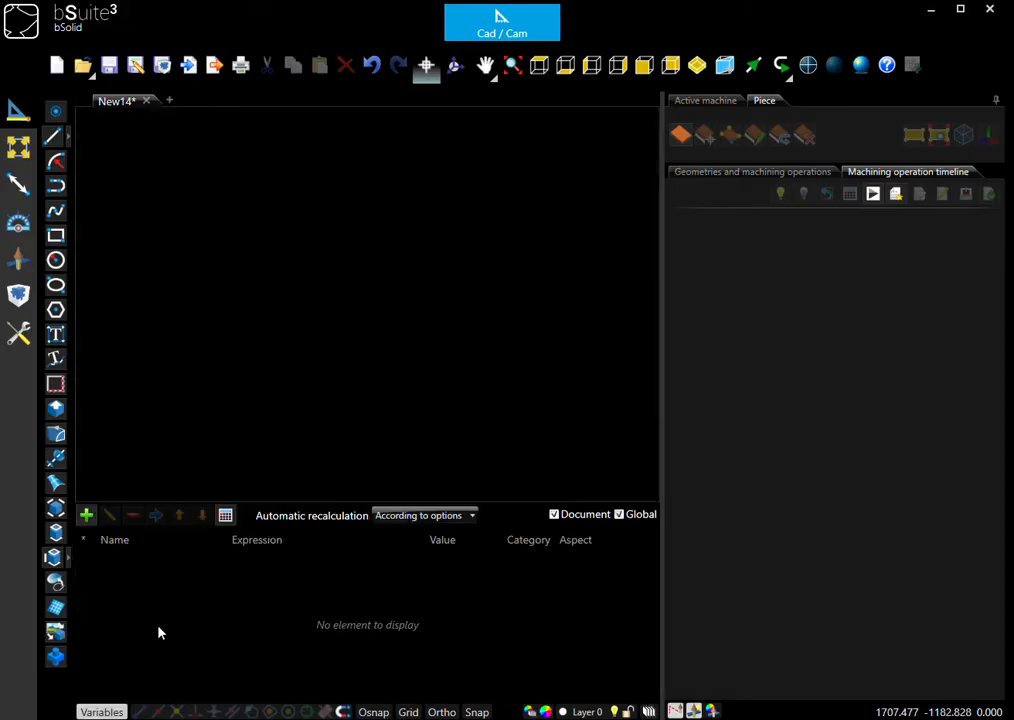
{"action": "left_click", "coordinate": [87, 516]}
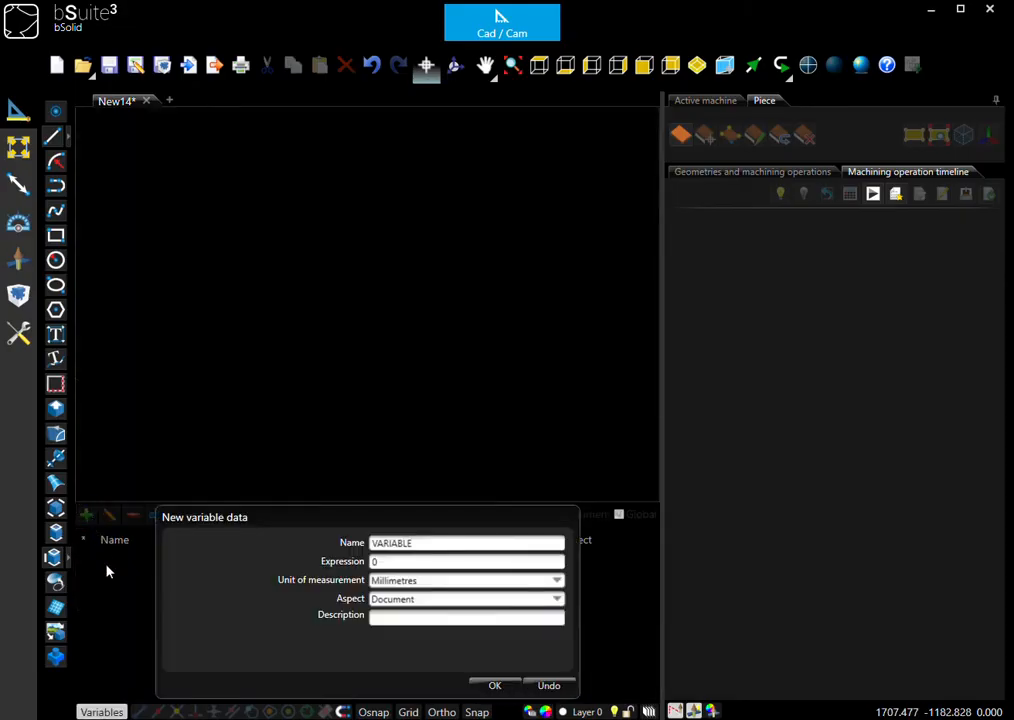
{"action": "left_click", "coordinate": [494, 684]}
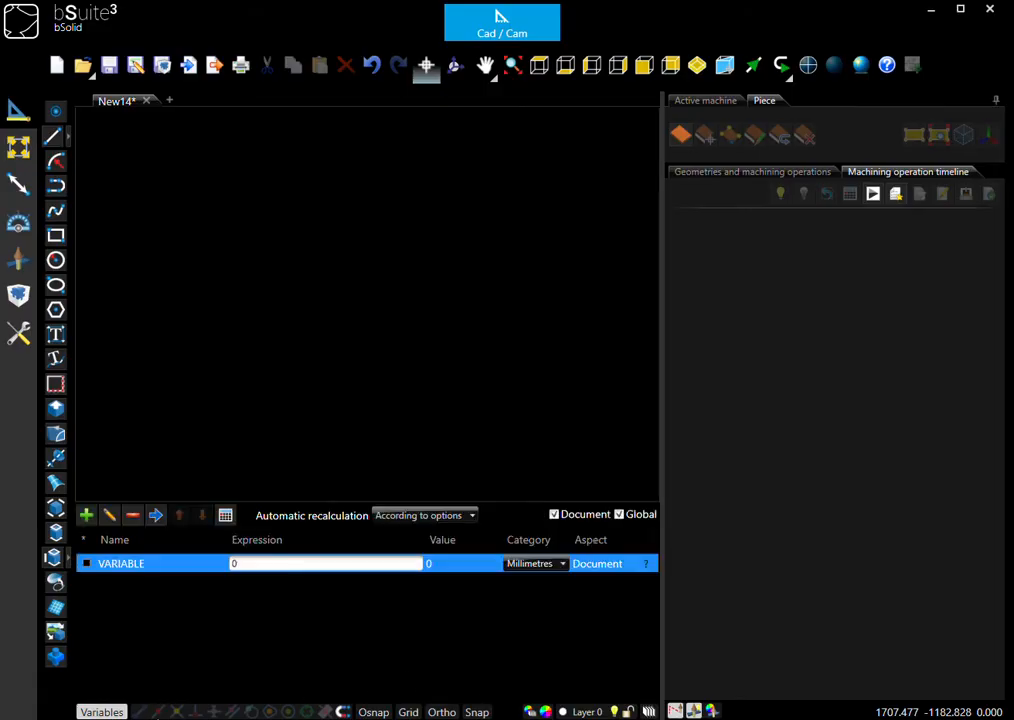
{"action": "left_click", "coordinate": [101, 712]}
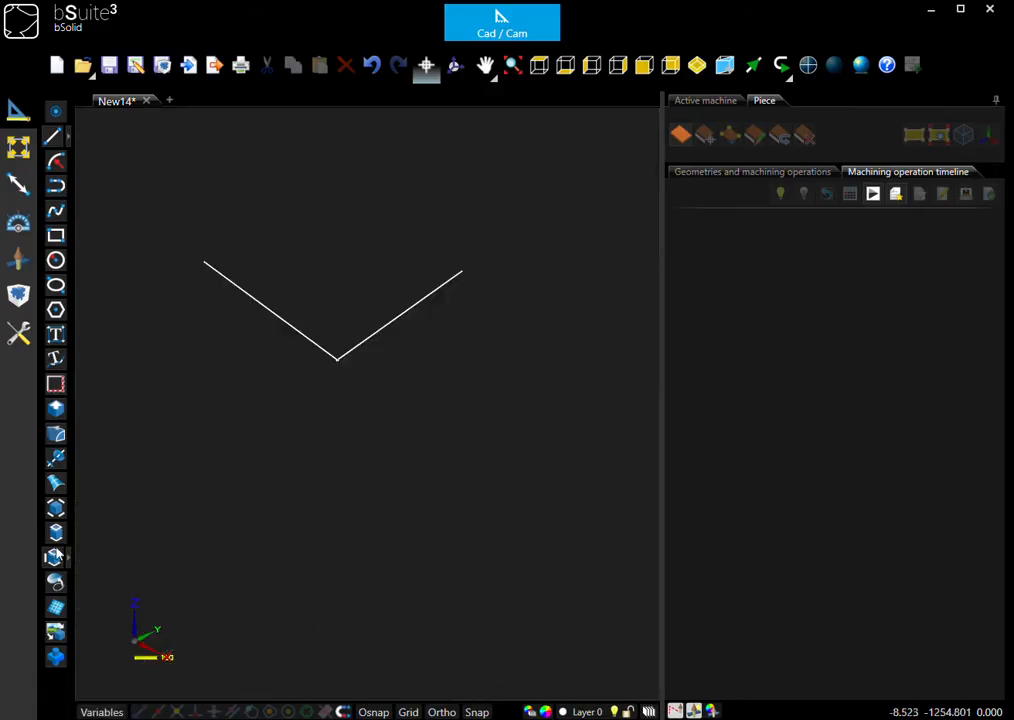
Draw a line downward from the V's corner, and a second line branching off its midpoint near X 90, Y -312.
{"action": "left_click", "coordinate": [55, 135]}
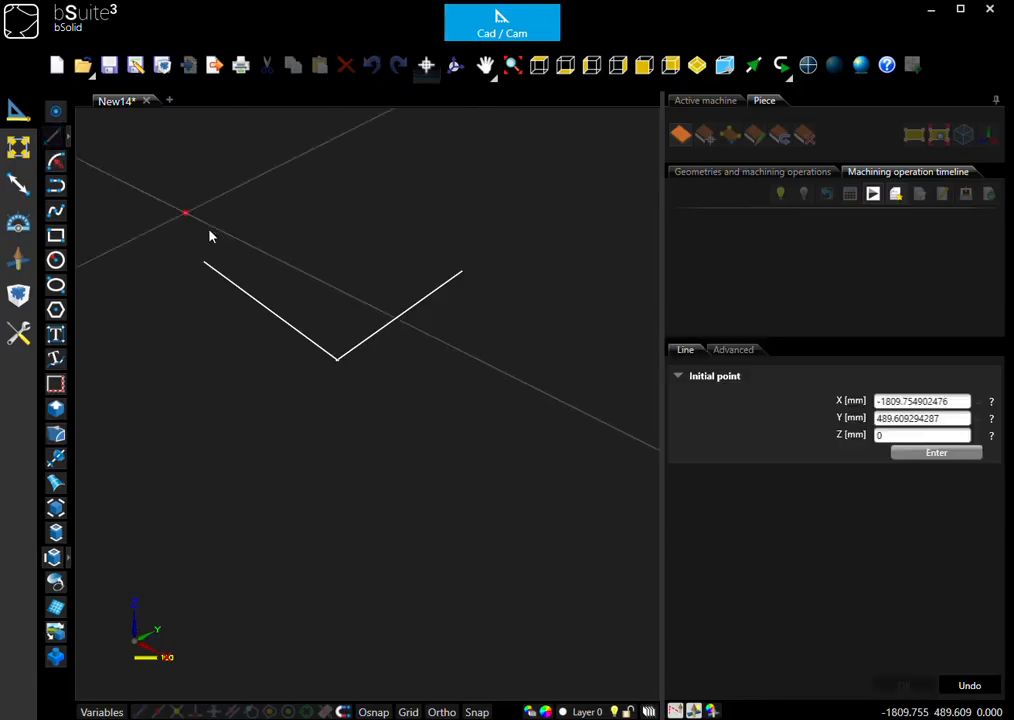
{"action": "left_click", "coordinate": [349, 370]}
{"action": "left_click", "coordinate": [317, 539]}
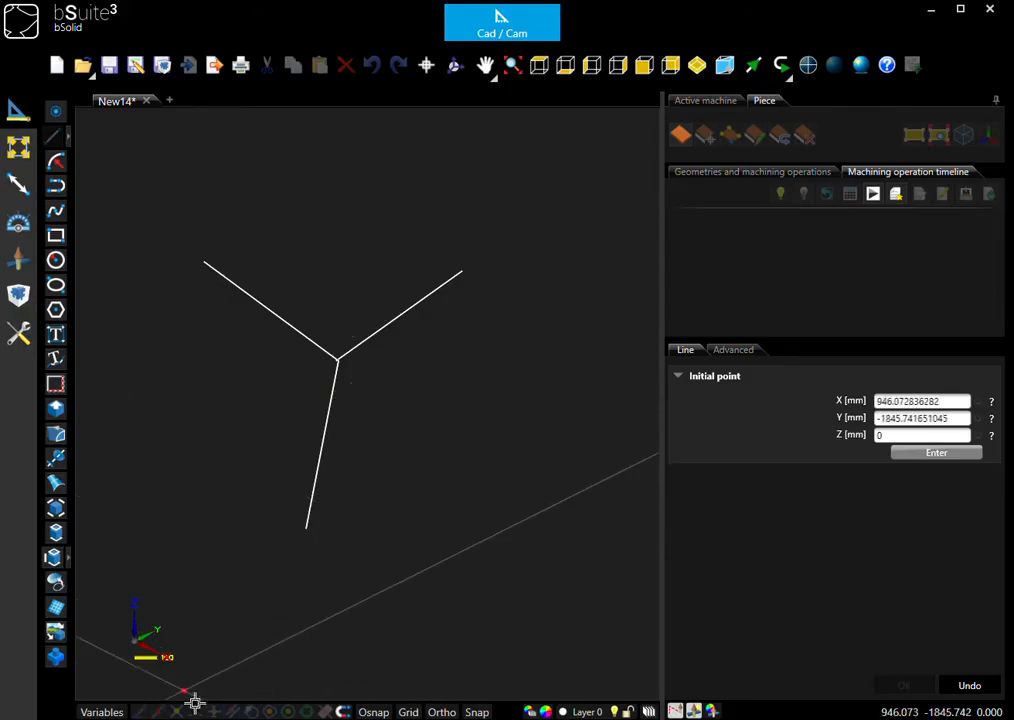
{"action": "left_click", "coordinate": [335, 452]}
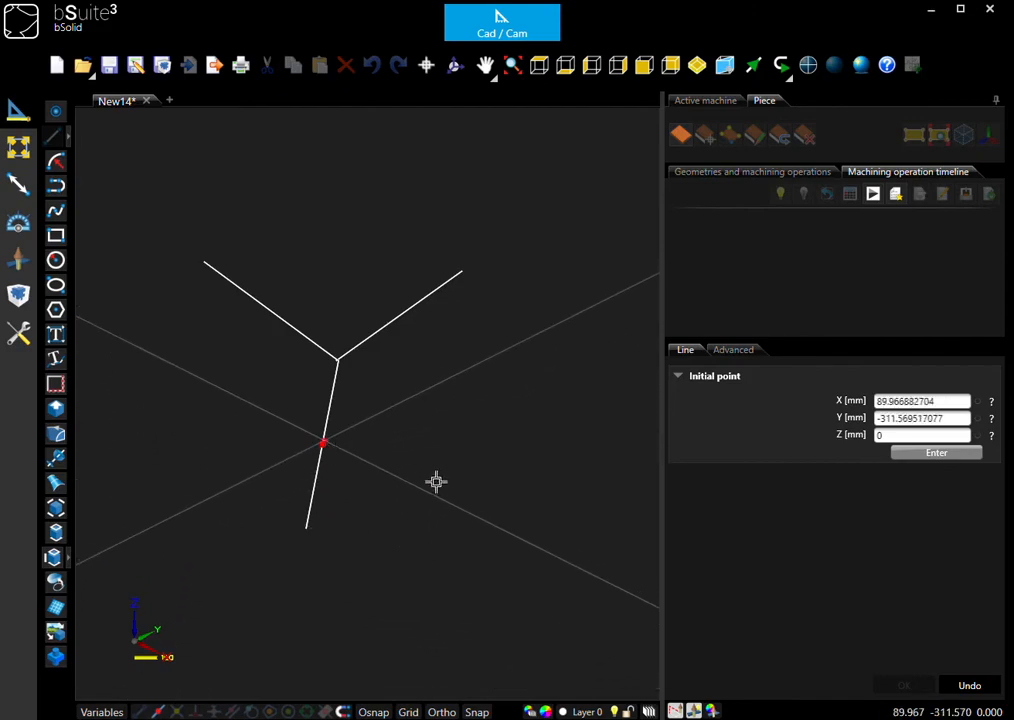
{"action": "left_click", "coordinate": [530, 548]}
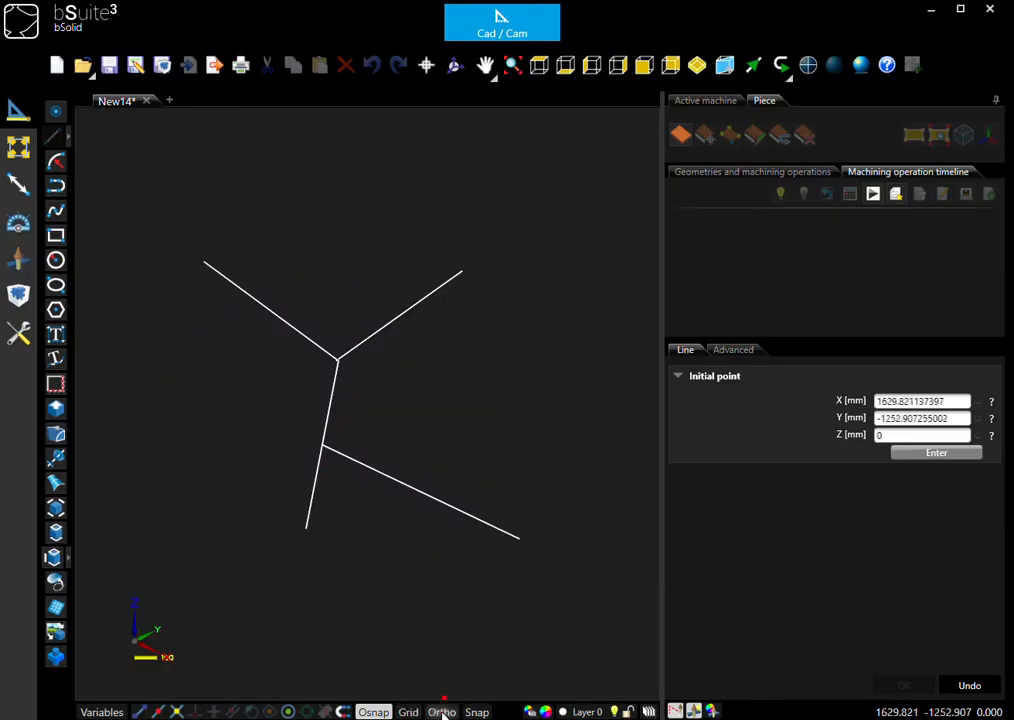
Turn on Ortho, switch to the top view, and start a line near X -244, Y -342.
{"action": "left_click", "coordinate": [443, 711]}
{"action": "left_click", "coordinate": [539, 64]}
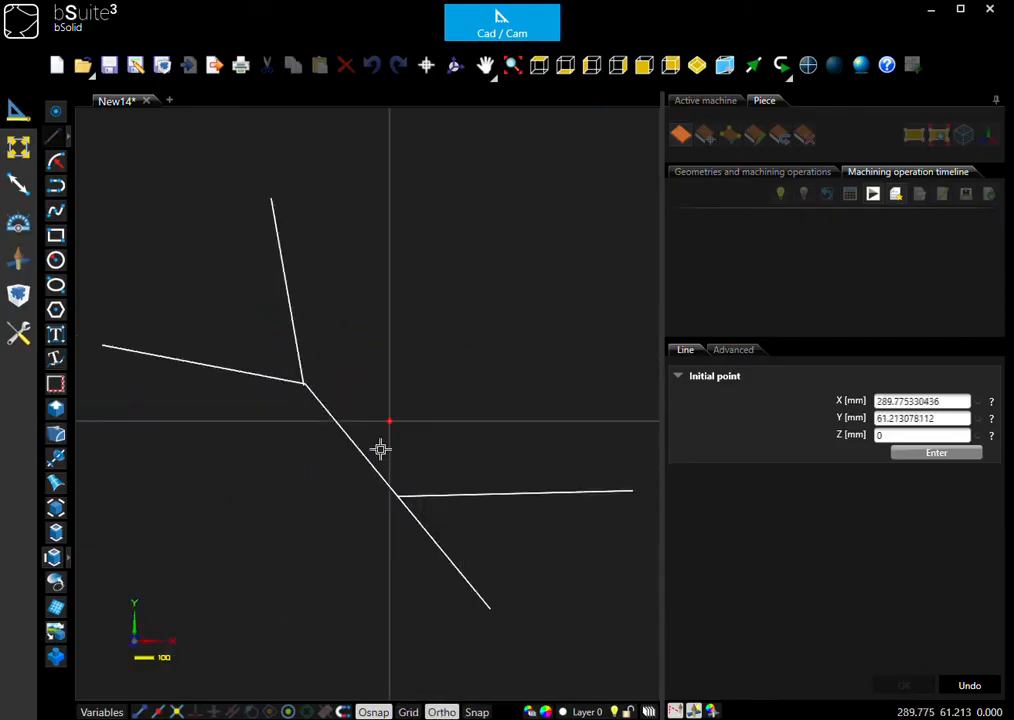
{"action": "left_click", "coordinate": [315, 503]}
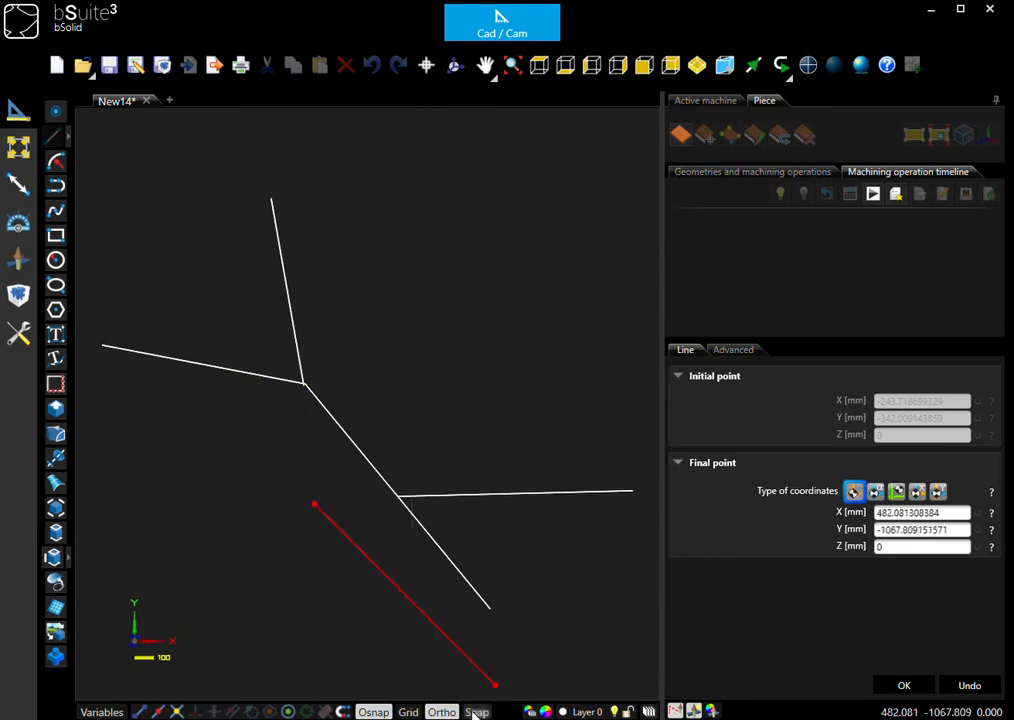
Turn on Snap and Grid, try out end positions for the line at different scales, and cancel the line.
{"action": "type", "text": "330"}
{"action": "left_click", "coordinate": [409, 713]}
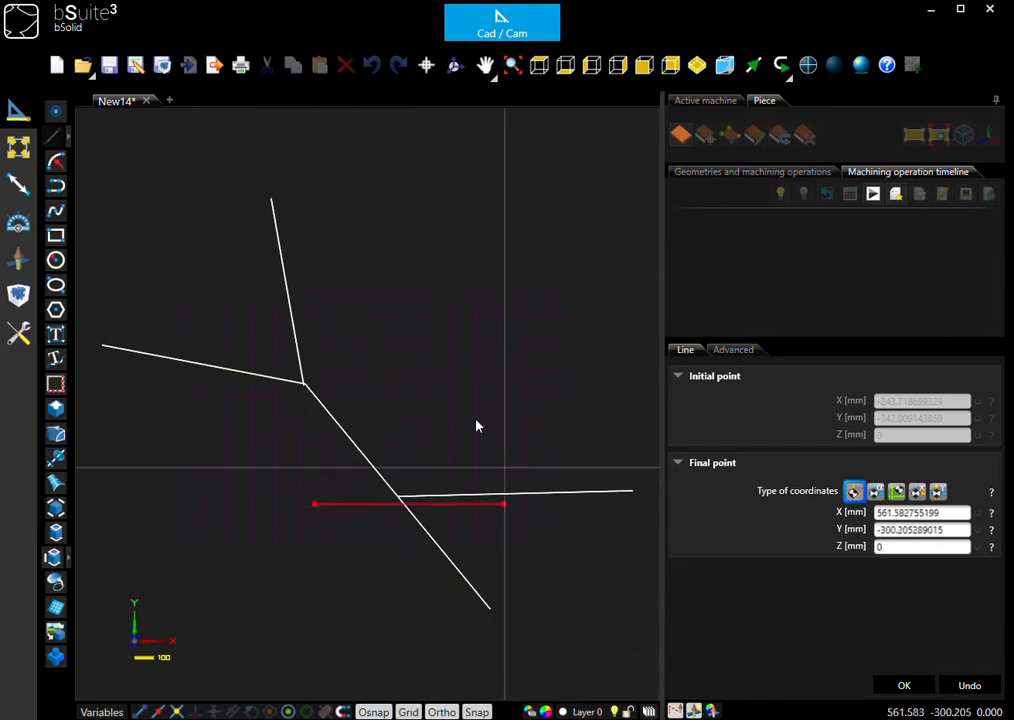
{"action": "scroll", "coordinate": [391, 453], "scroll_direction": "up", "scroll_amount": 3}
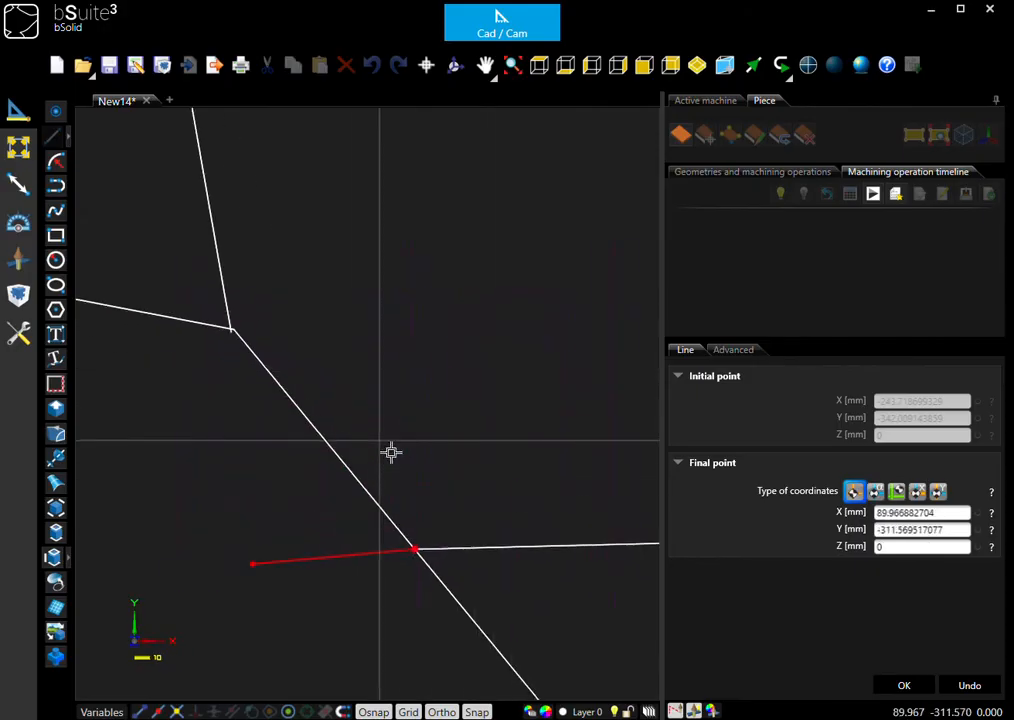
{"action": "scroll", "coordinate": [391, 453], "scroll_direction": "down", "scroll_amount": 5}
{"action": "scroll", "coordinate": [391, 453], "scroll_direction": "down", "scroll_amount": 3}
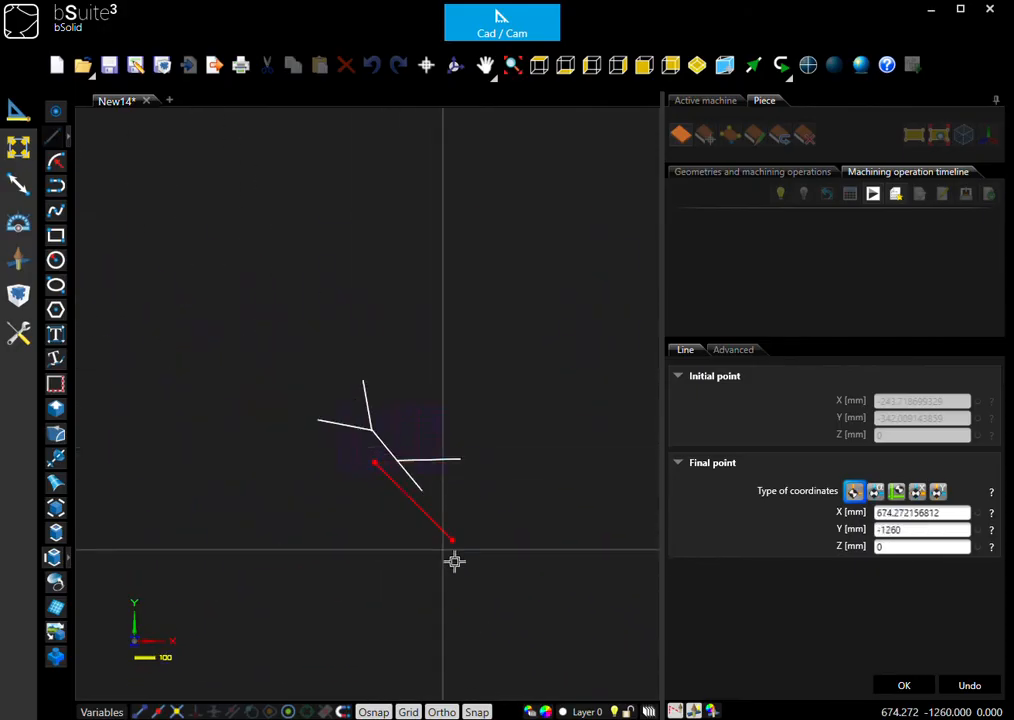
{"action": "key", "text": "Escape"}
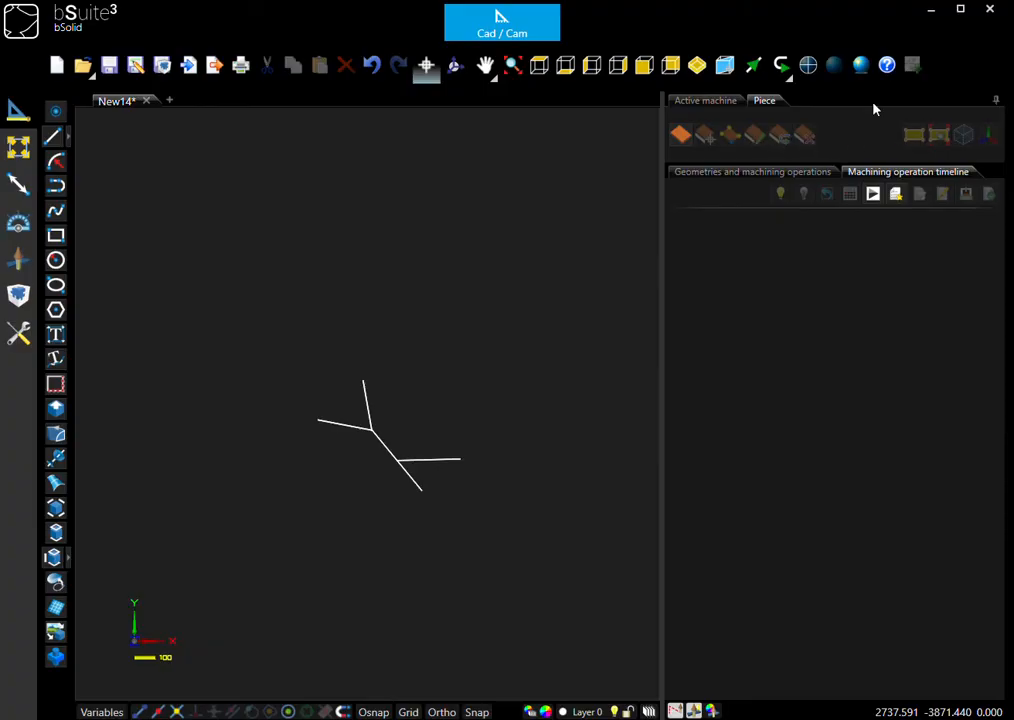
Examine the piece's list of geometries and machining operations, and compare it with the machining operation timeline.
{"action": "left_click", "coordinate": [717, 172]}
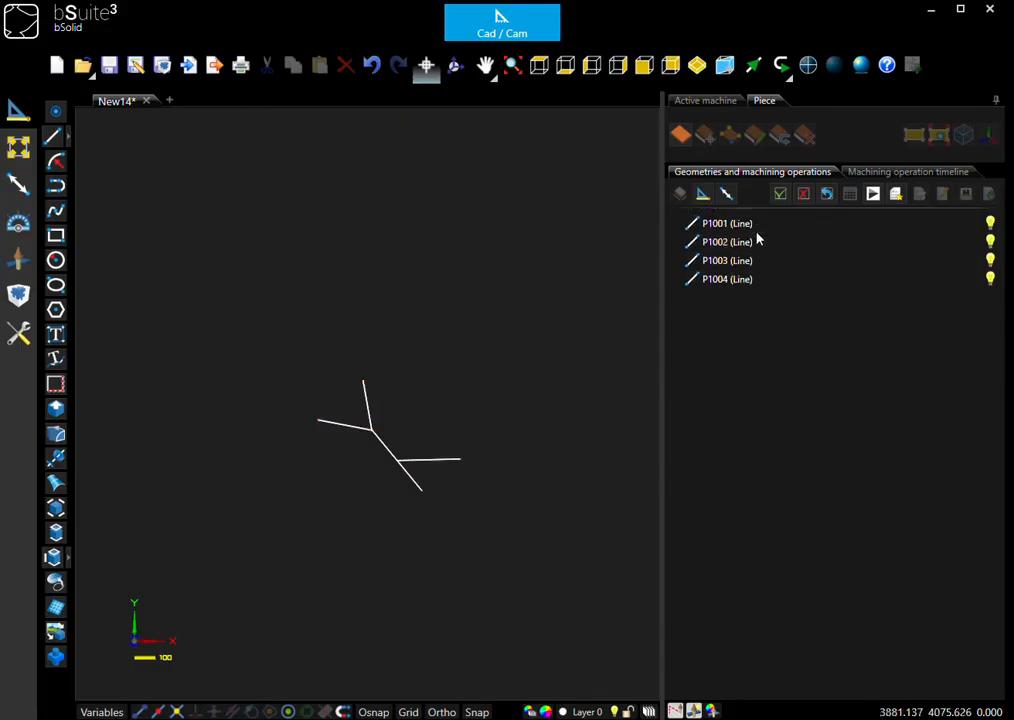
{"action": "left_click", "coordinate": [900, 174]}
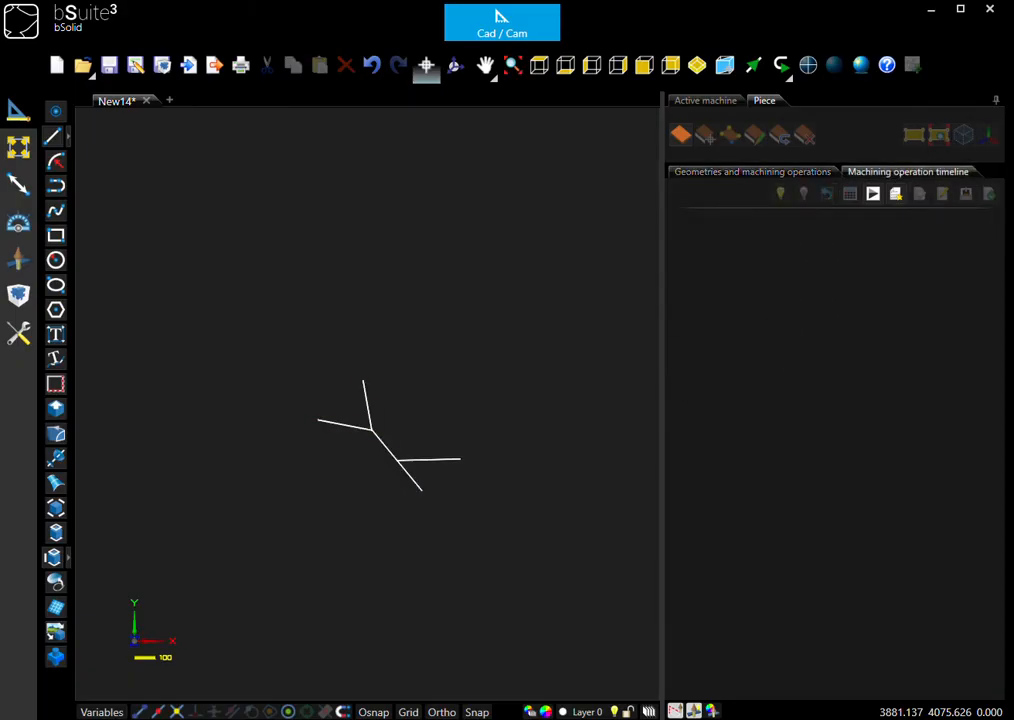
{"action": "left_click", "coordinate": [771, 176]}
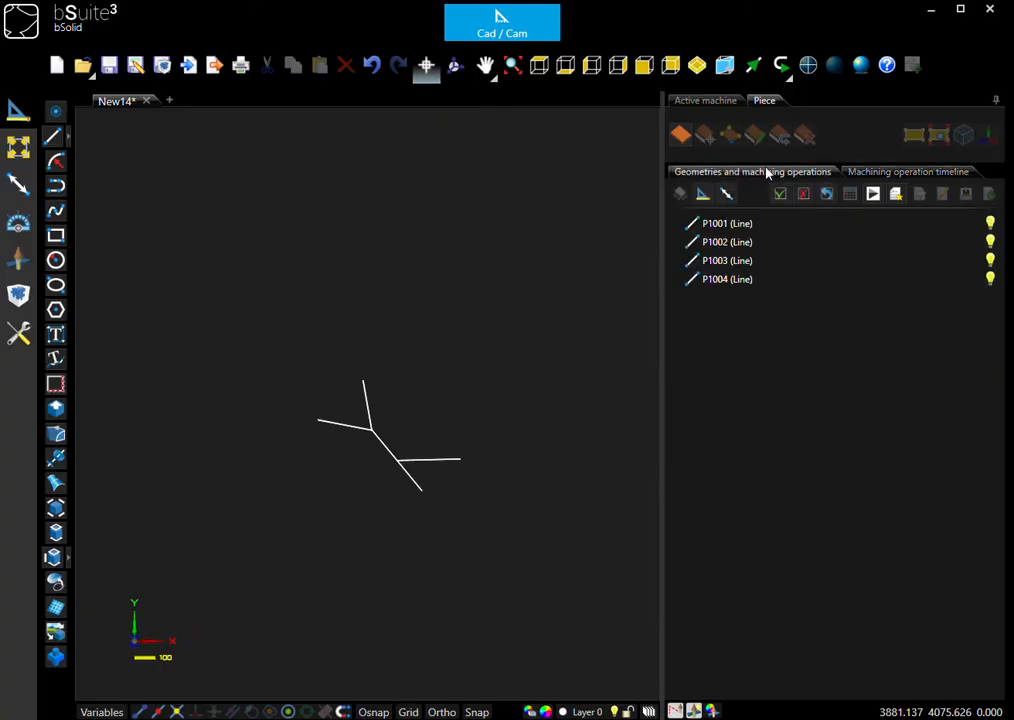